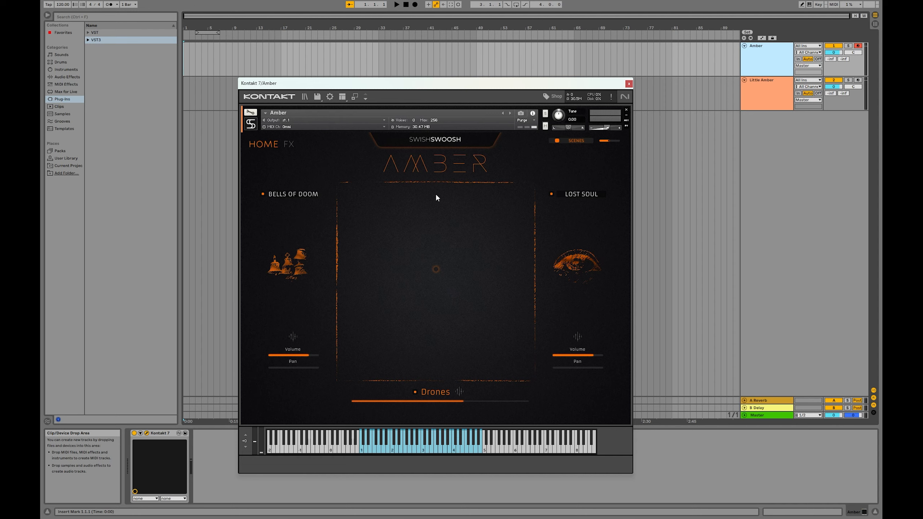
- Set Amber to the XY pad, switch it to the one-shot waveform engine, and view the list of sound categories
{"action": "left_click", "coordinate": [433, 140]}
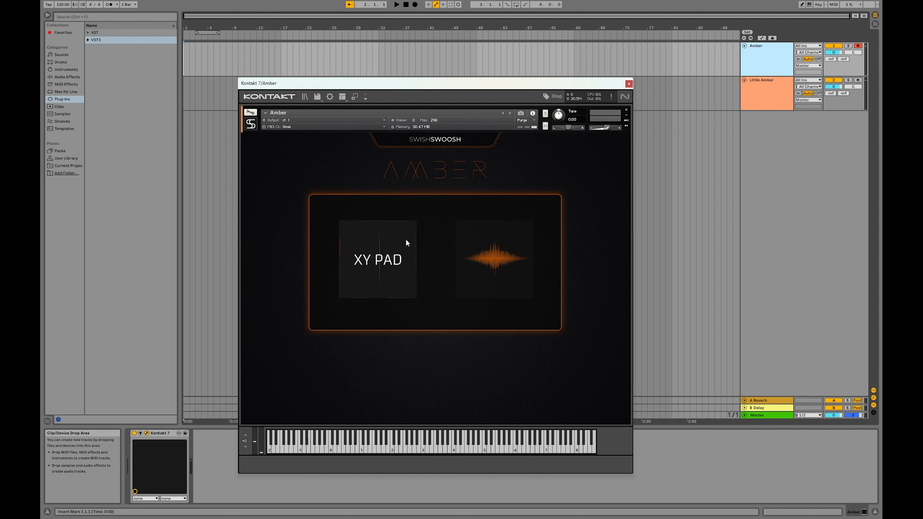
{"action": "left_click", "coordinate": [396, 251]}
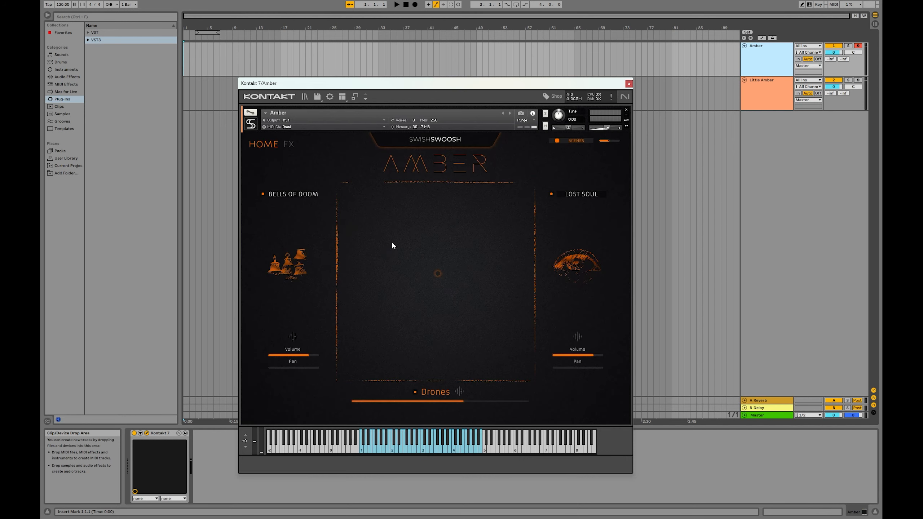
{"action": "left_click", "coordinate": [456, 140]}
{"action": "left_click", "coordinate": [478, 243]}
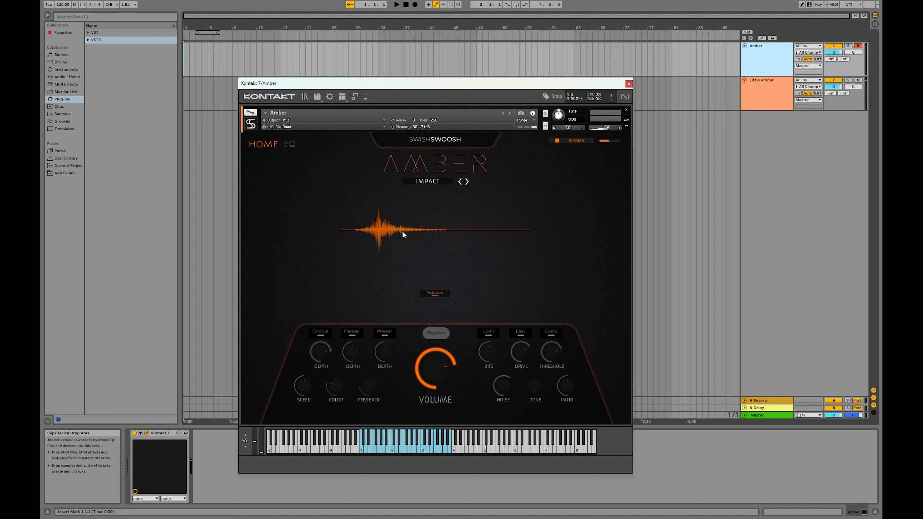
{"action": "left_click", "coordinate": [433, 182]}
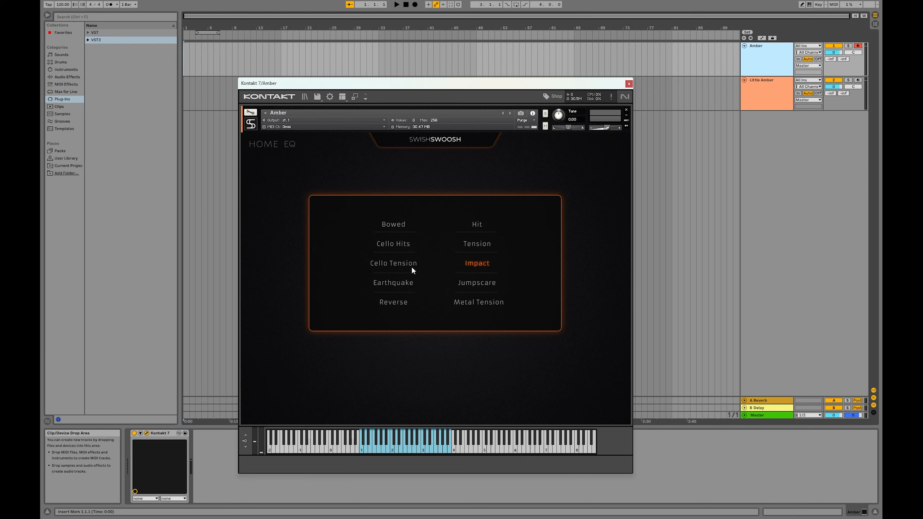
{"action": "left_click", "coordinate": [450, 170]}
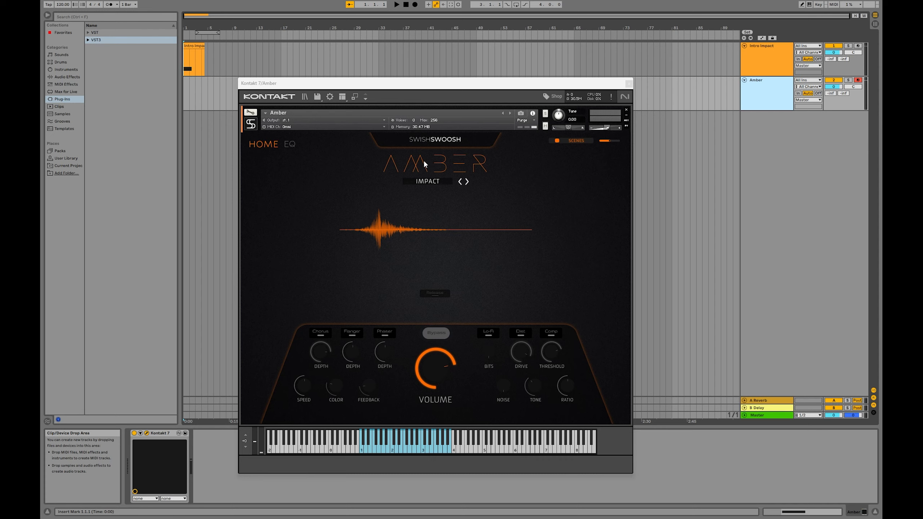
- Select the Cello Tension category in the second Amber instance, audition it, and choose the Cello Hits category
{"action": "left_click", "coordinate": [428, 182]}
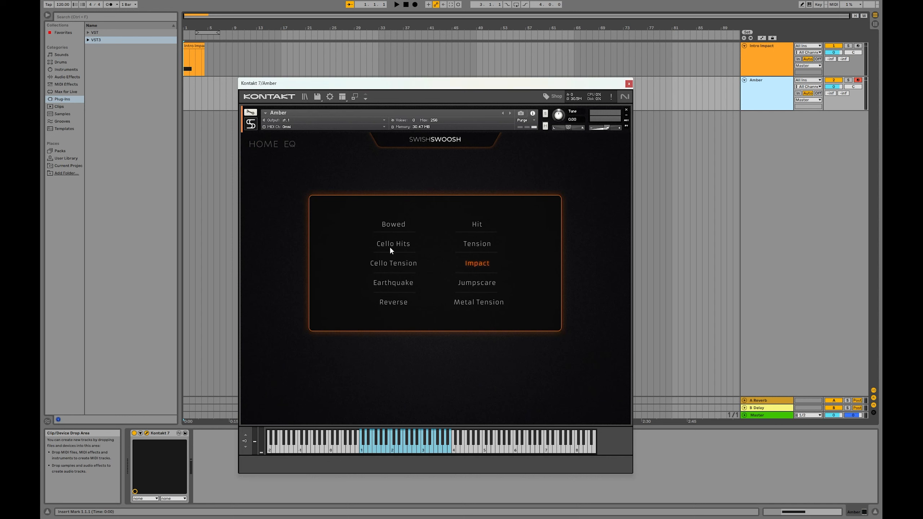
{"action": "left_click", "coordinate": [395, 266]}
{"action": "left_click", "coordinate": [379, 175]}
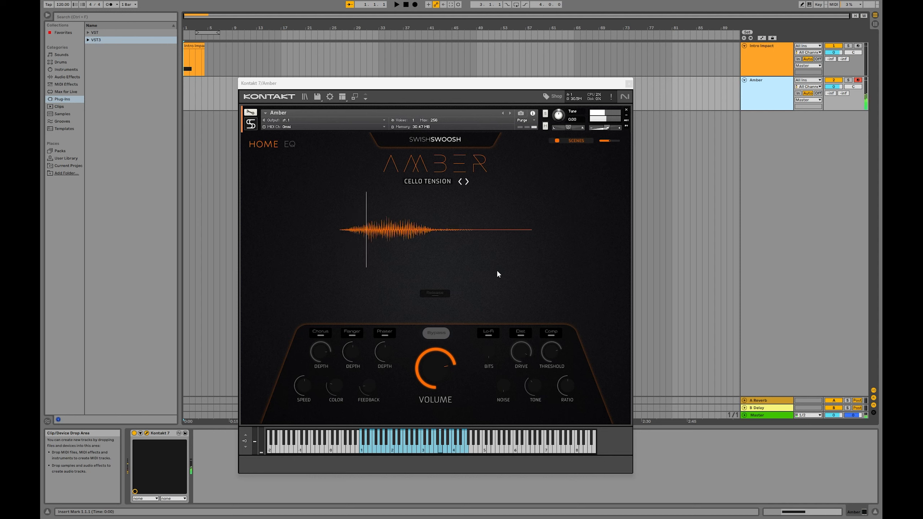
{"action": "left_click", "coordinate": [420, 182]}
{"action": "left_click", "coordinate": [394, 243]}
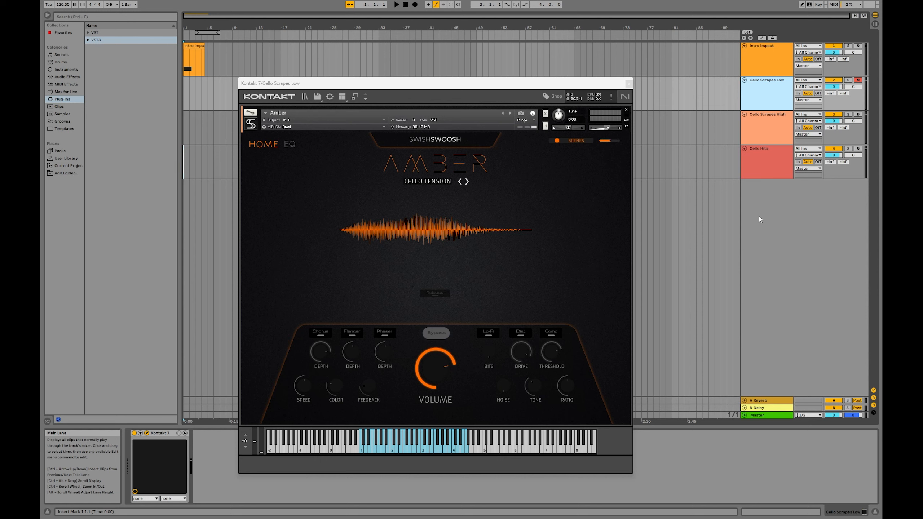
- Arm the Cello Scrapes High track and view the Scenes list of its Amber instance
{"action": "left_click", "coordinate": [576, 141]}
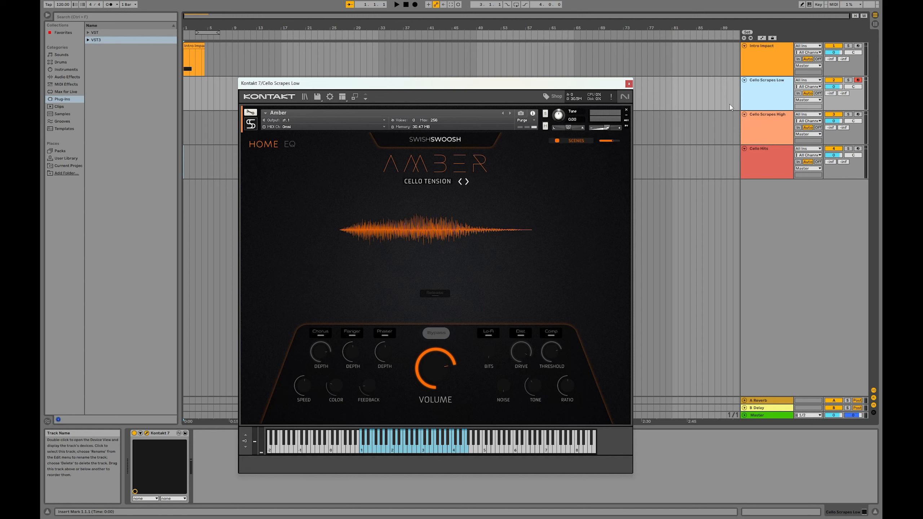
{"action": "left_click", "coordinate": [860, 117]}
{"action": "left_click", "coordinate": [859, 116]}
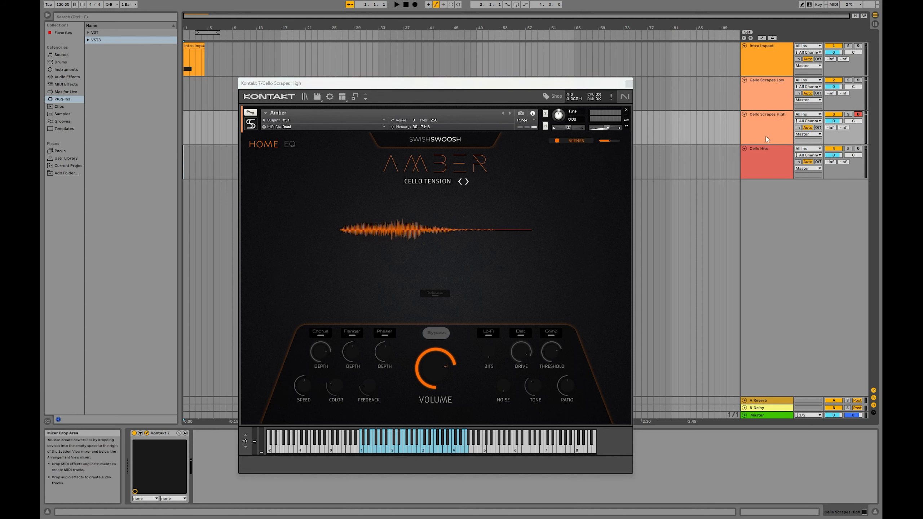
{"action": "left_click", "coordinate": [576, 141]}
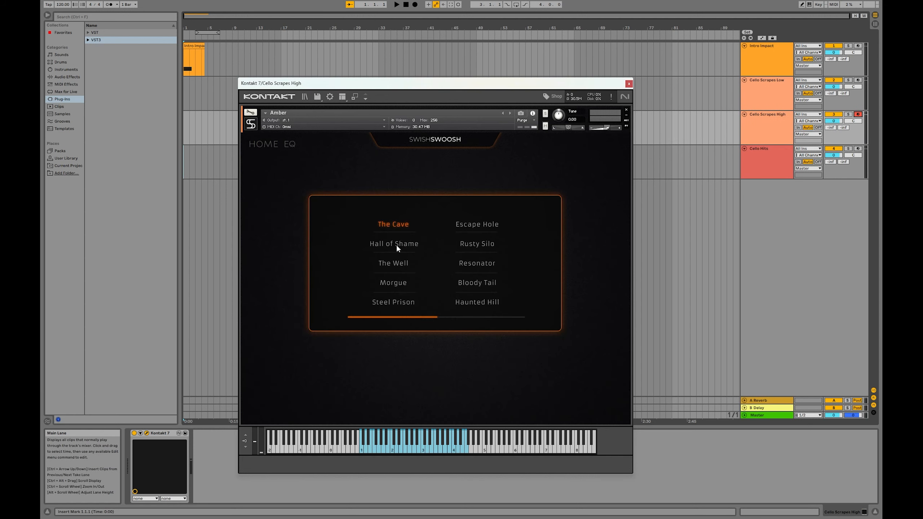
{"action": "left_click", "coordinate": [429, 167]}
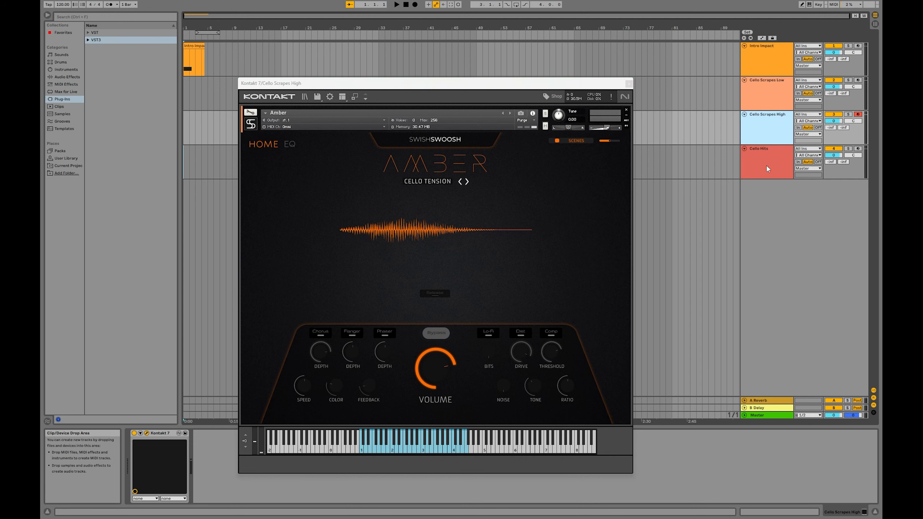
- Arm the Cello Hits track and pick the Resonator scene in its Amber instance
{"action": "left_click", "coordinate": [863, 151]}
{"action": "left_click", "coordinate": [859, 148]}
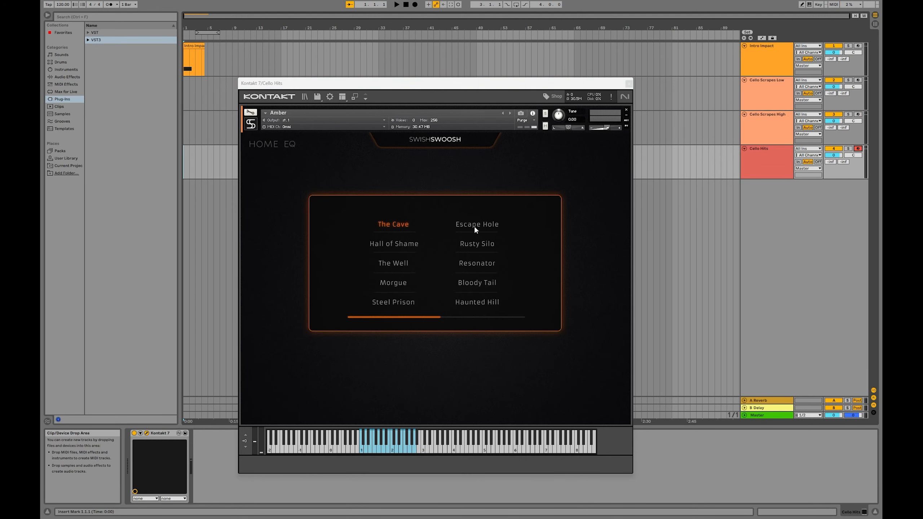
{"action": "left_click", "coordinate": [473, 264]}
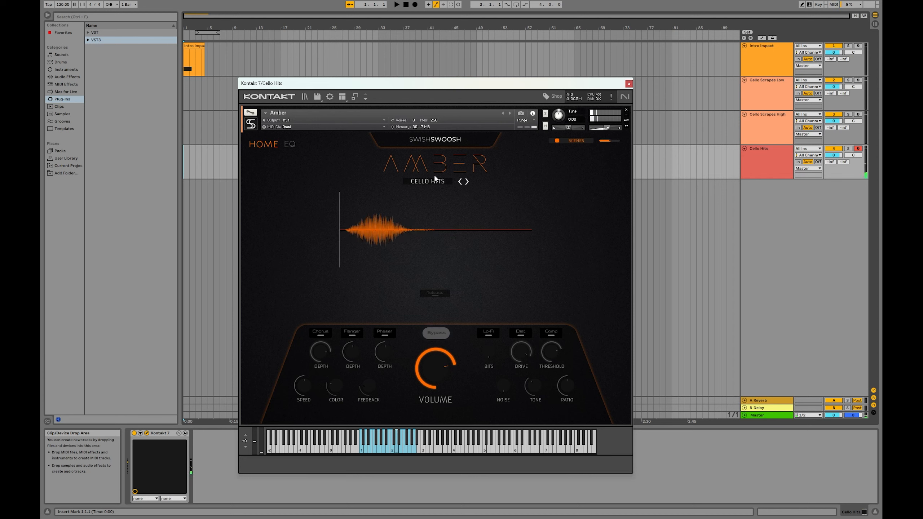
- Audition the Cello Scrapes Low, Cello Scrapes High and Cello Hits sounds by arming their tracks in turn
{"action": "left_click", "coordinate": [783, 101]}
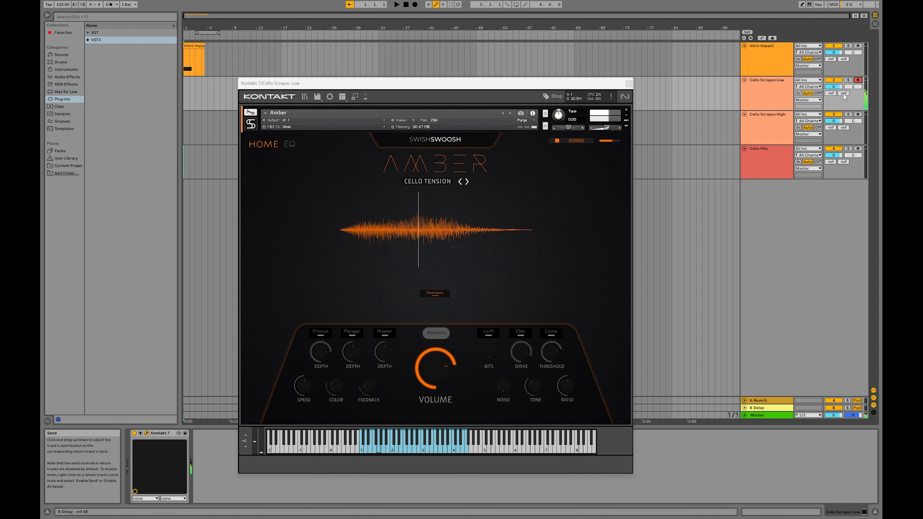
{"action": "left_click", "coordinate": [859, 115]}
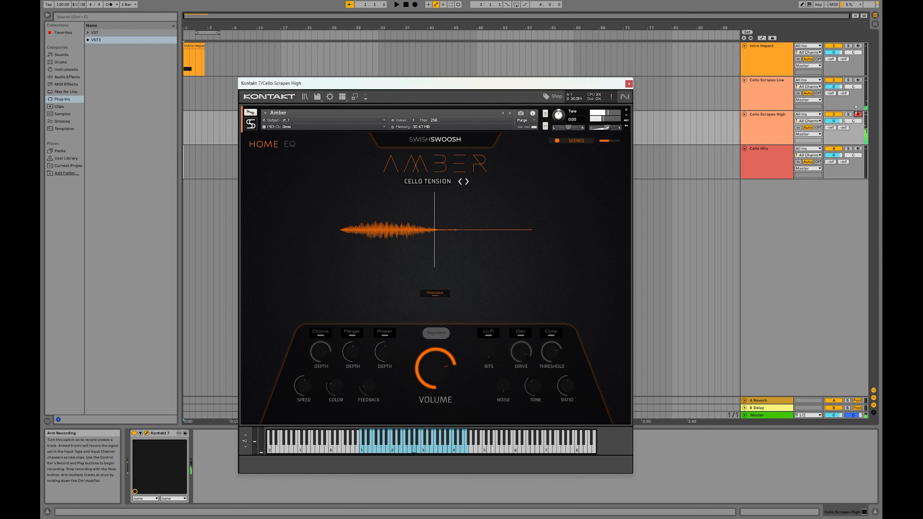
{"action": "left_click", "coordinate": [858, 81]}
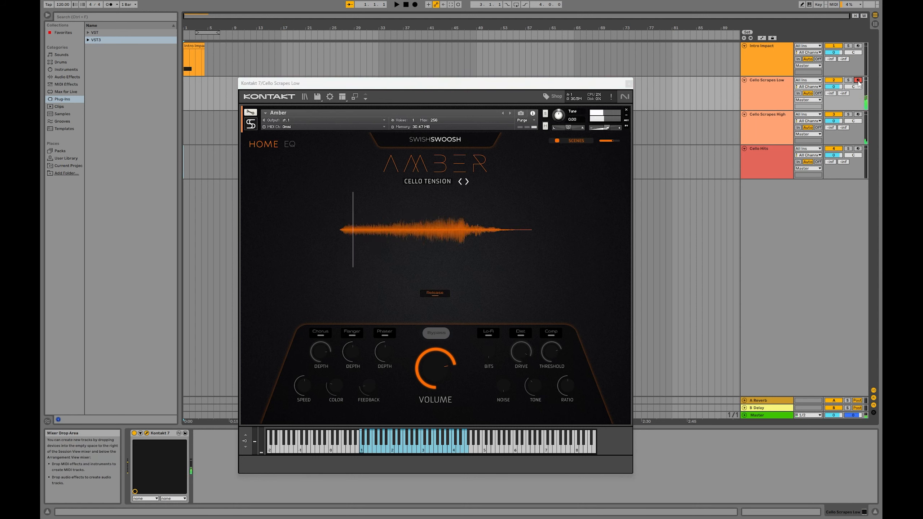
{"action": "left_click", "coordinate": [858, 149]}
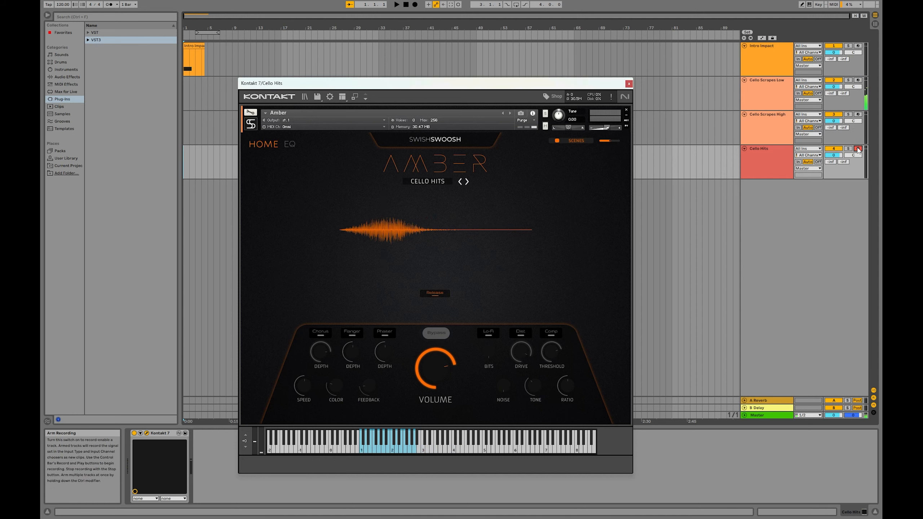
{"action": "left_click", "coordinate": [858, 80]}
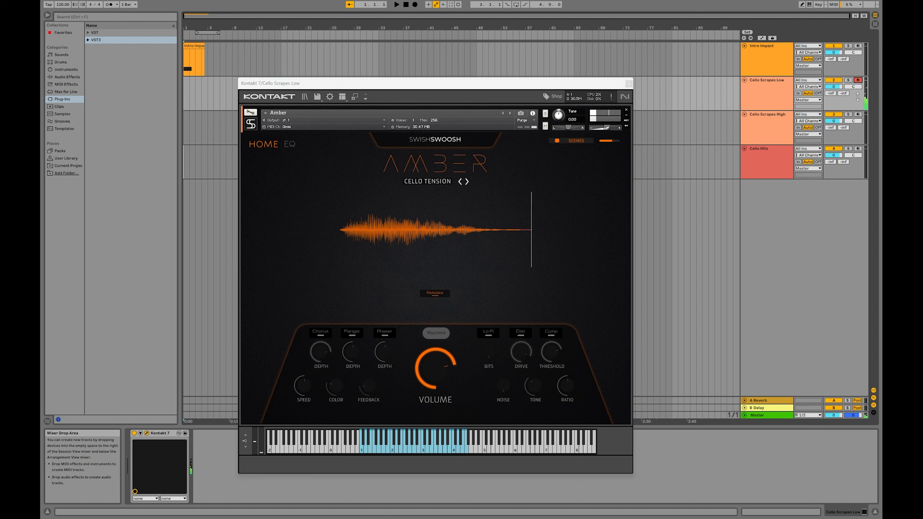
{"action": "left_click", "coordinate": [858, 115]}
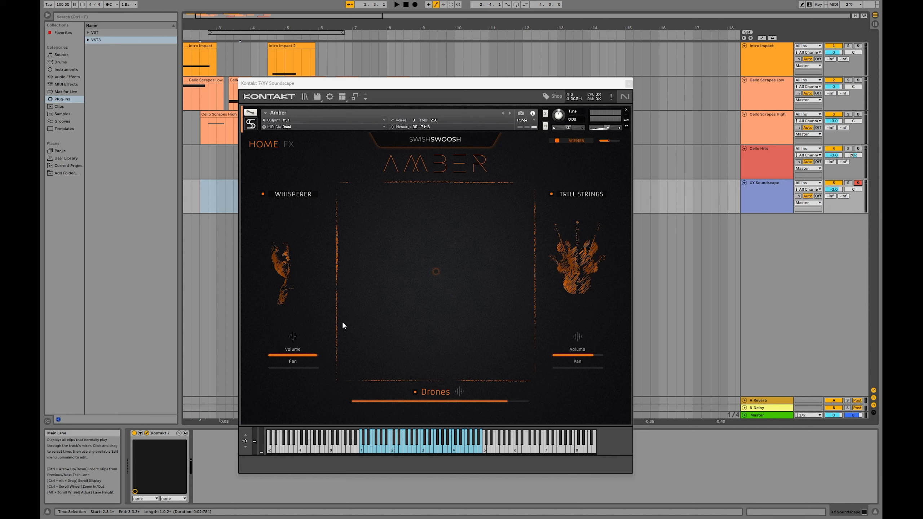
- View the sounds available for the Whisperer layer and audition the blend by moving the XY pad's puck
{"action": "left_click", "coordinate": [292, 193]}
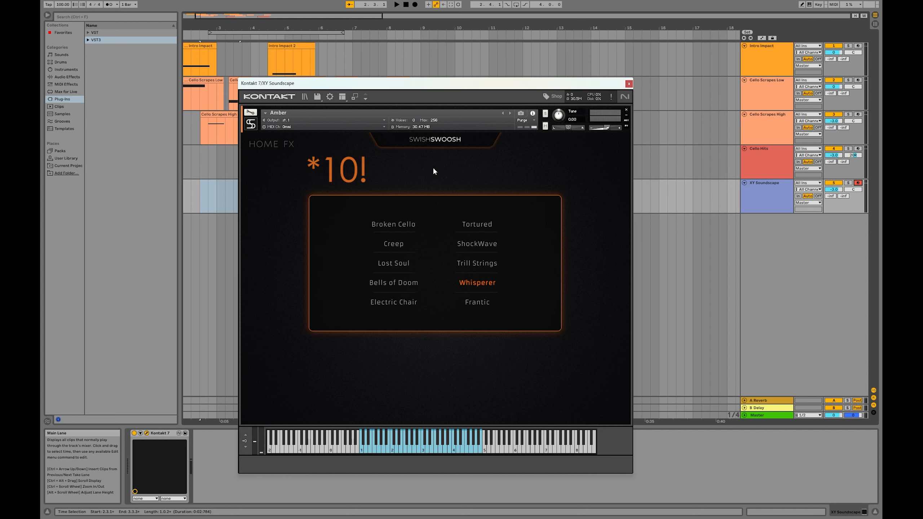
{"action": "left_click", "coordinate": [417, 173]}
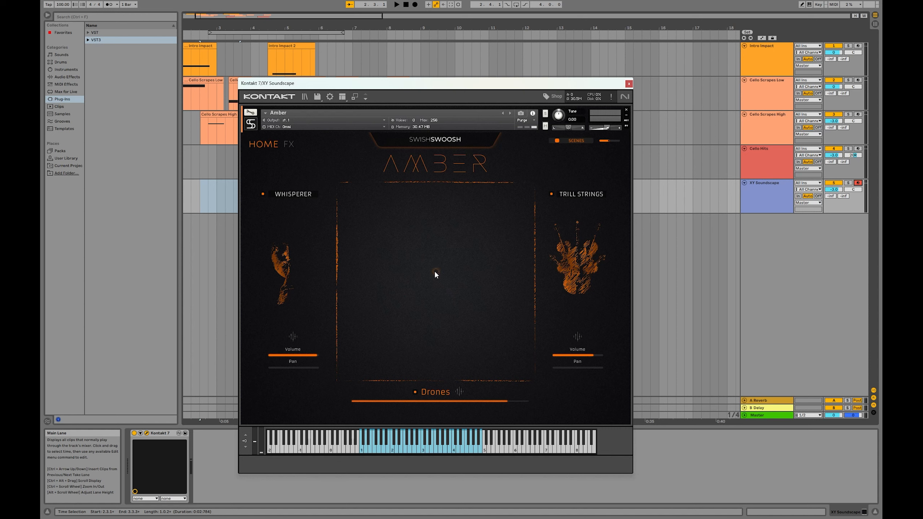
{"action": "left_click_drag", "start_coordinate": [435, 362], "coordinate": [414, 230]}
{"action": "left_click_drag", "start_coordinate": [443, 201], "coordinate": [444, 195]}
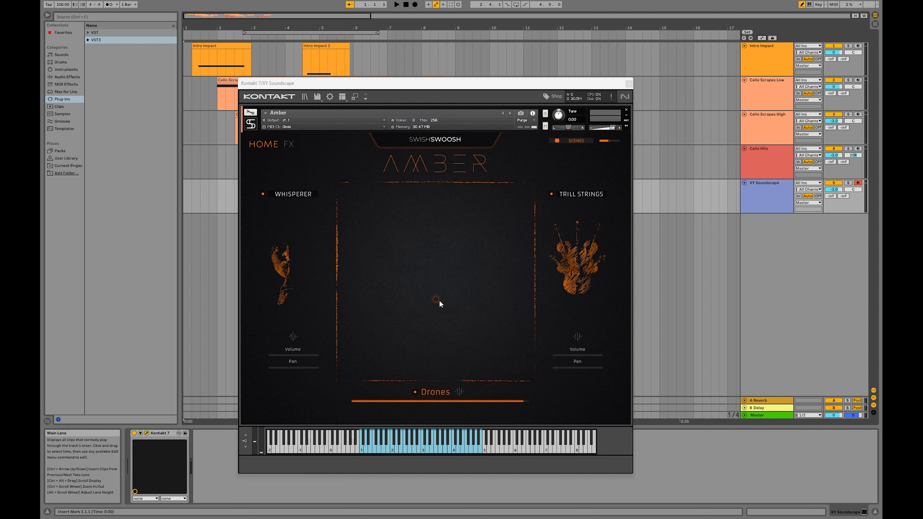
- Record the XY Soundscape track while moving the XY pad's puck and raising the Trill Strings and Whisperer volumes
{"action": "key", "text": "F9"}
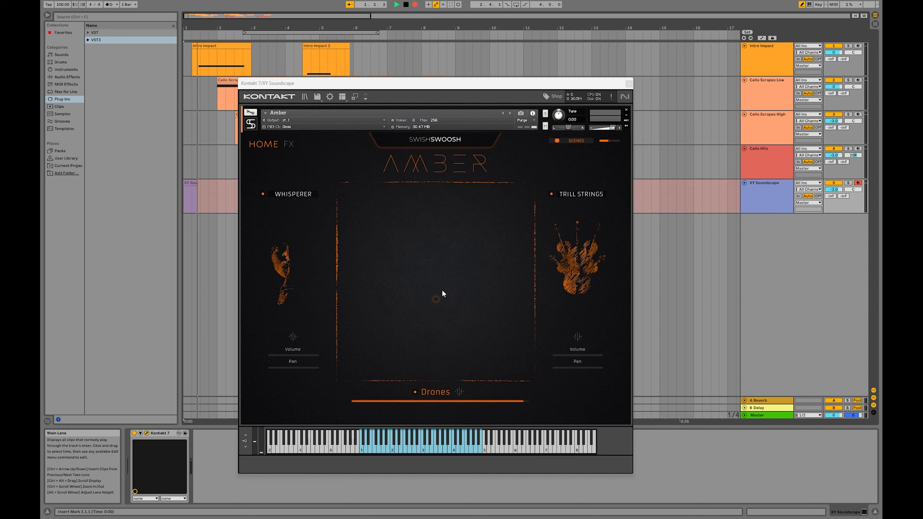
{"action": "left_click_drag", "start_coordinate": [436, 297], "coordinate": [414, 244]}
{"action": "left_click", "coordinate": [566, 355]}
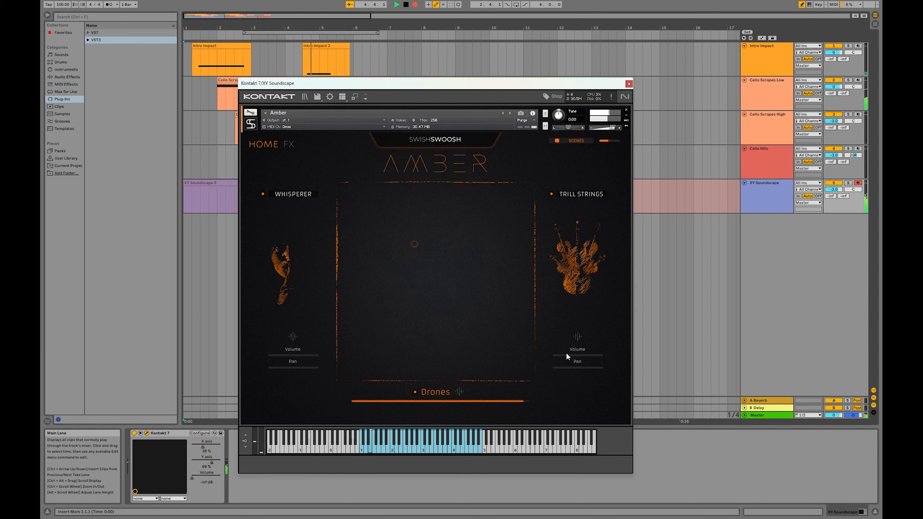
{"action": "left_click_drag", "start_coordinate": [567, 356], "coordinate": [614, 359]}
{"action": "left_click", "coordinate": [282, 355]}
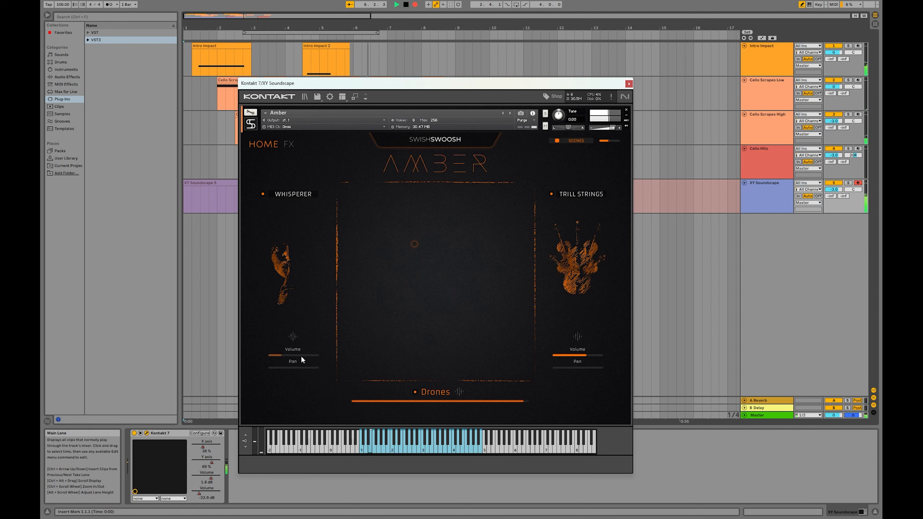
{"action": "left_click_drag", "start_coordinate": [301, 355], "coordinate": [348, 343]}
{"action": "left_click_drag", "start_coordinate": [414, 243], "coordinate": [448, 169]}
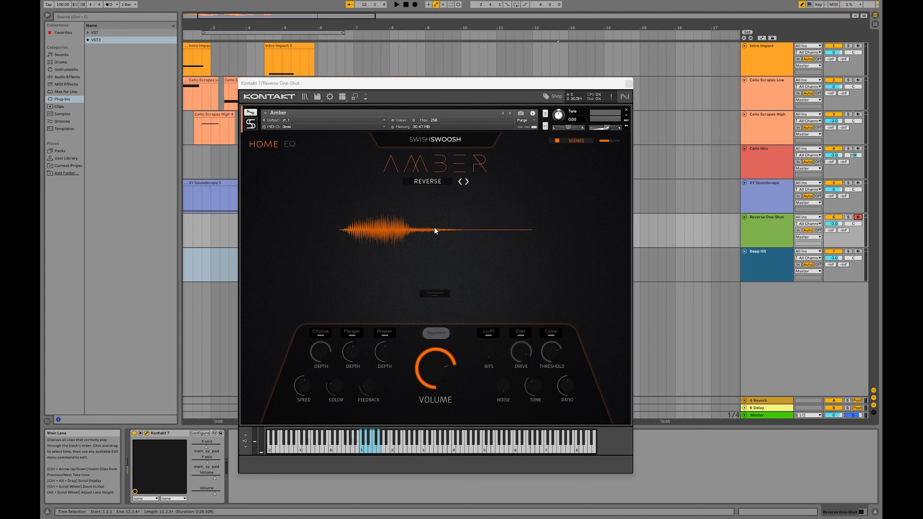
- Arm the Deep Hit track, enable the distortion effect on its Hit sound and adjust the distortion's Tone
{"action": "left_click", "coordinate": [772, 267]}
{"action": "left_click", "coordinate": [857, 252]}
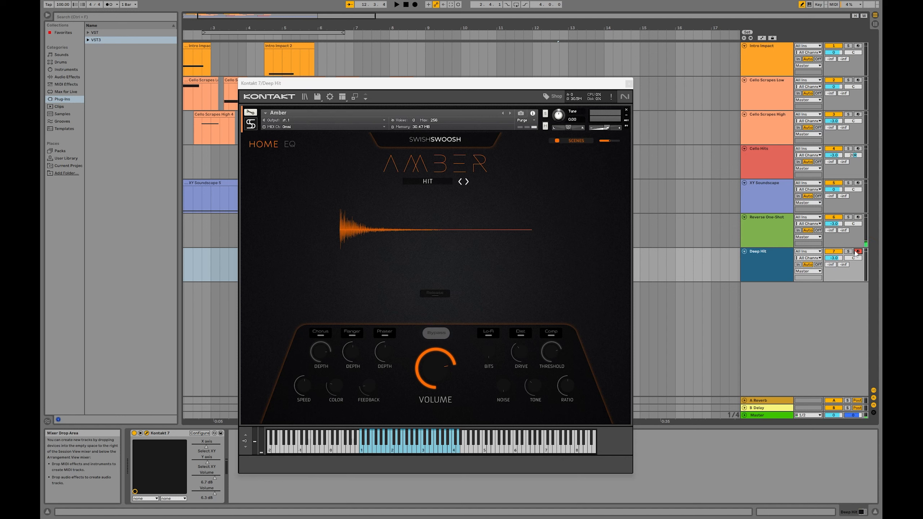
{"action": "left_click", "coordinate": [524, 333]}
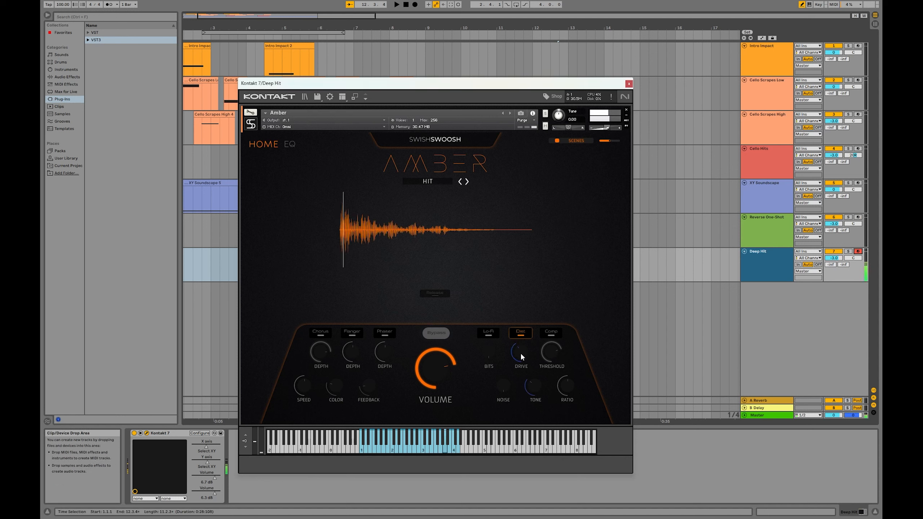
{"action": "left_click_drag", "start_coordinate": [536, 390], "coordinate": [534, 382]}
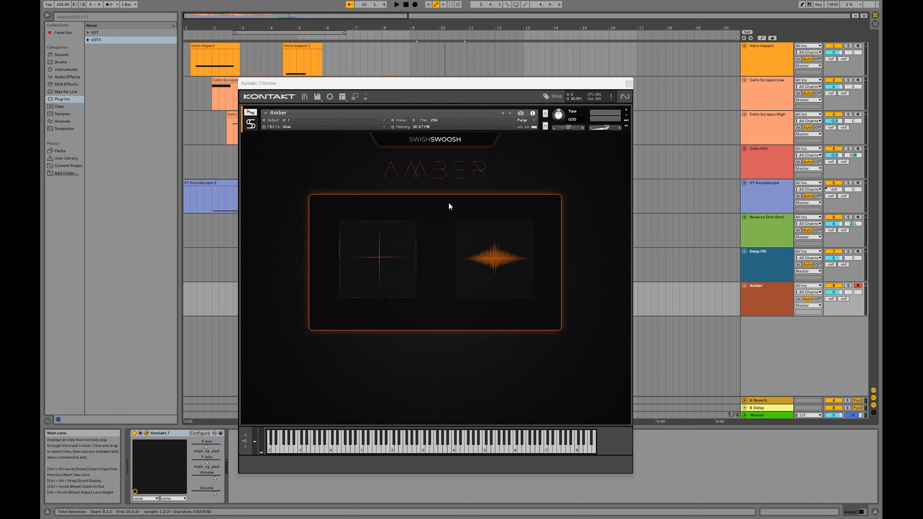
- Choose the one-shot engine for the new Amber track and adjust the low-cut filter in the Metal Tension instance's EQ
{"action": "left_click", "coordinate": [478, 228]}
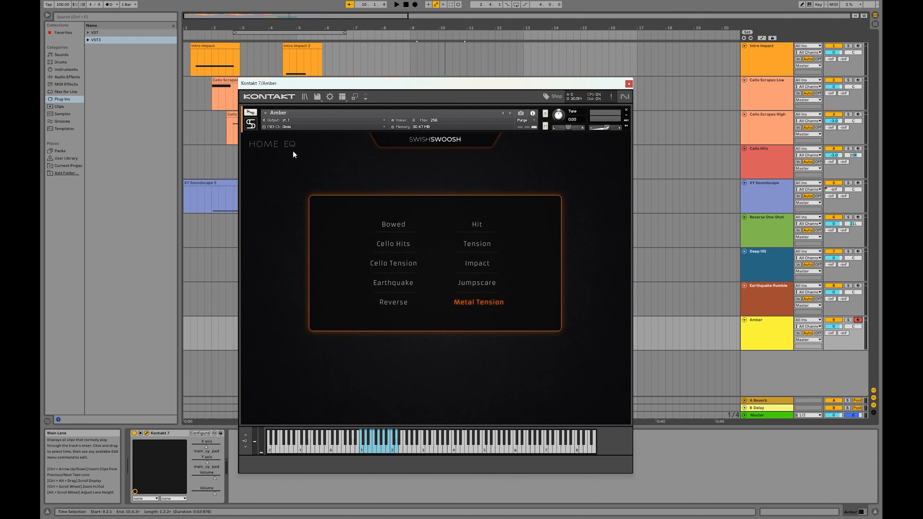
{"action": "left_click", "coordinate": [431, 165]}
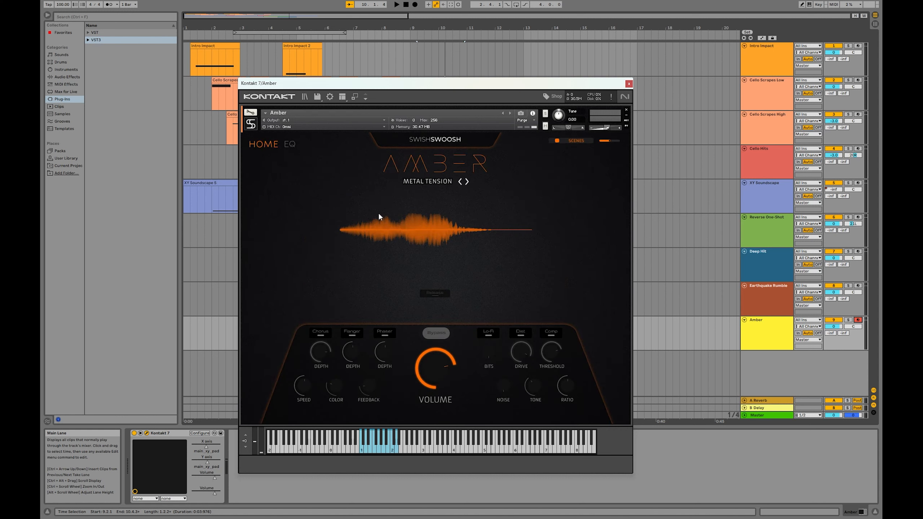
{"action": "left_click", "coordinate": [289, 144]}
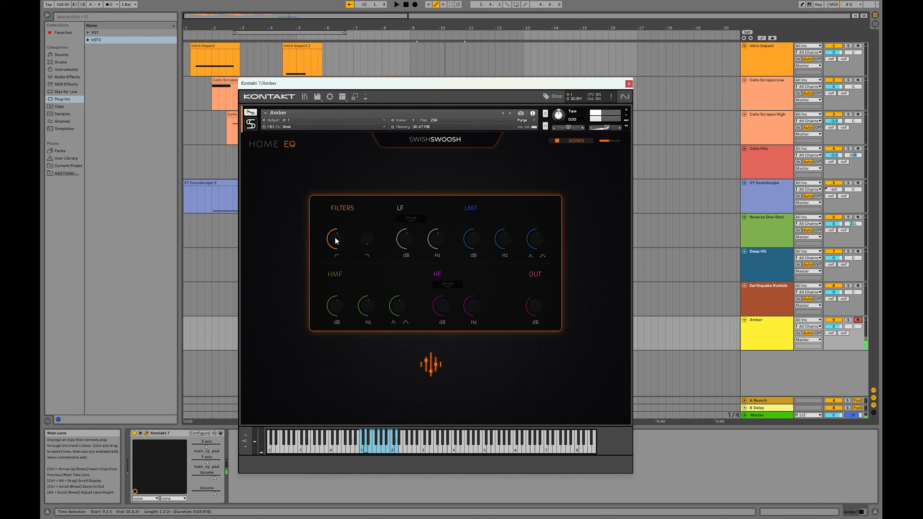
{"action": "left_click_drag", "start_coordinate": [335, 238], "coordinate": [335, 235]}
{"action": "left_click", "coordinate": [267, 144]}
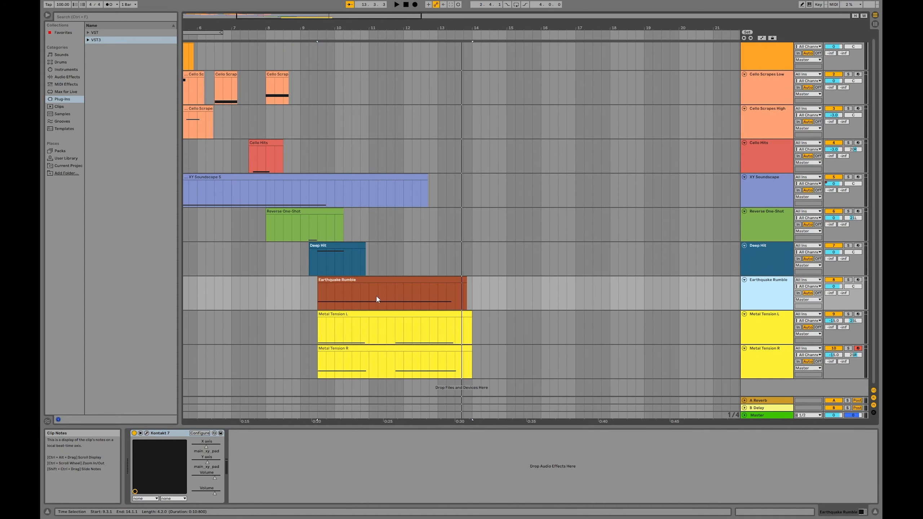
{"action": "left_click", "coordinate": [291, 34]}
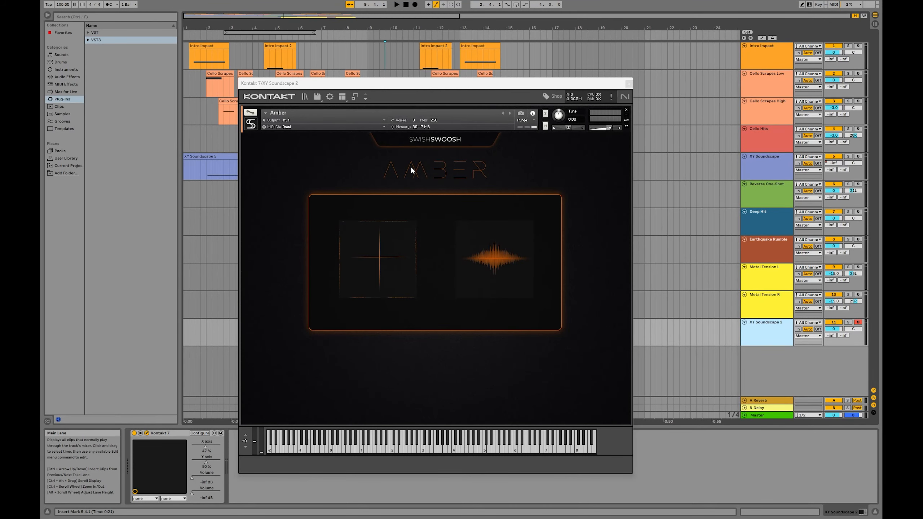
- Choose the XY pad engine for the XY Soundscape 2 instance and raise its Drones, Tortured and Electric Chair volumes
{"action": "left_click", "coordinate": [629, 83]}
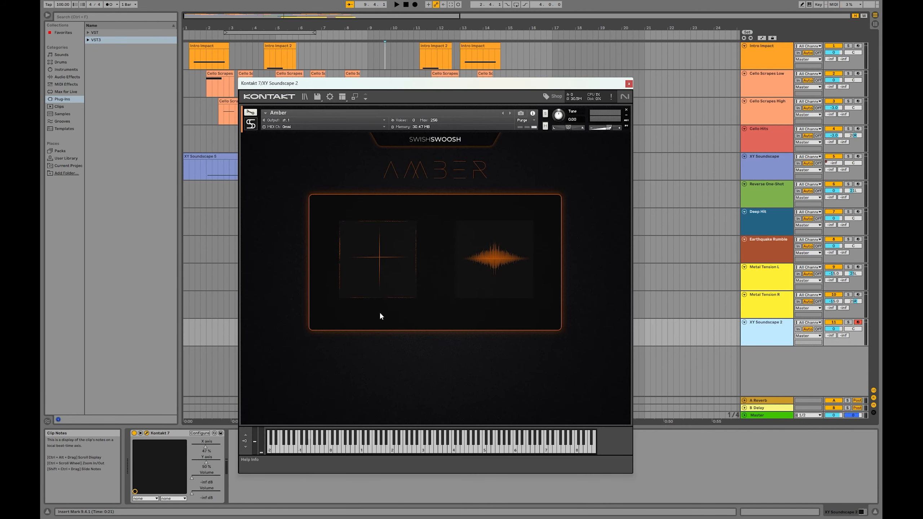
{"action": "left_click", "coordinate": [377, 248]}
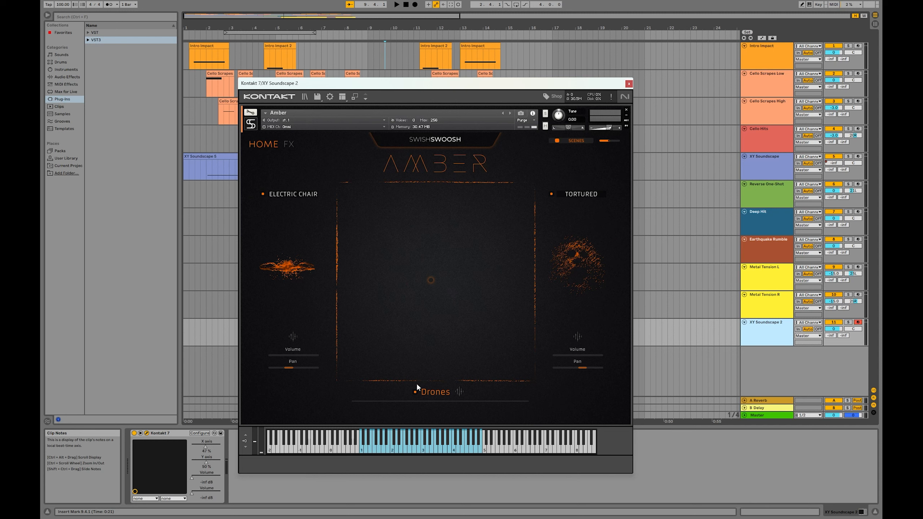
{"action": "left_click_drag", "start_coordinate": [389, 401], "coordinate": [489, 403]}
{"action": "left_click_drag", "start_coordinate": [560, 356], "coordinate": [608, 356]}
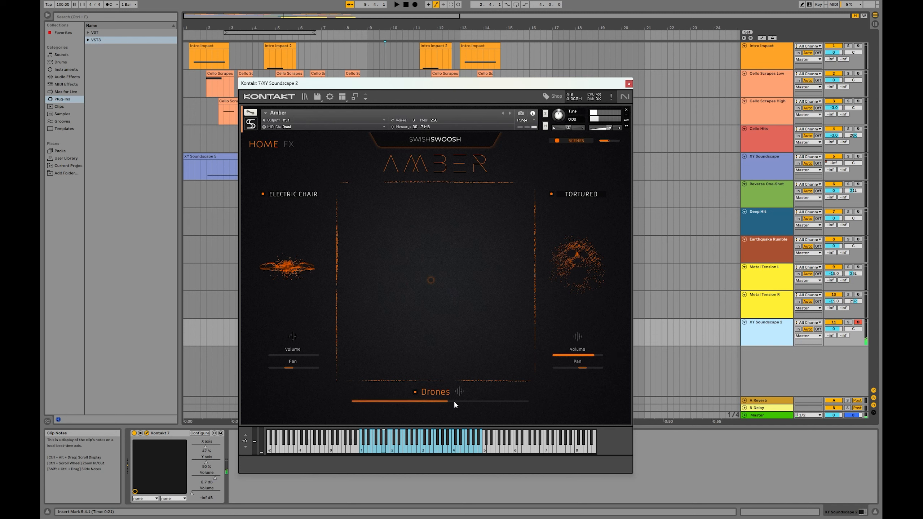
{"action": "left_click_drag", "start_coordinate": [467, 403], "coordinate": [481, 405]}
{"action": "left_click_drag", "start_coordinate": [272, 353], "coordinate": [321, 358]}
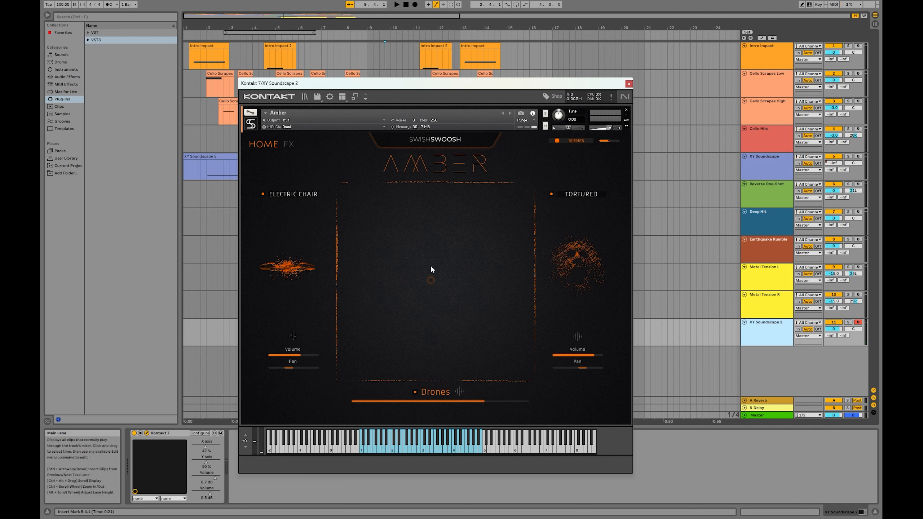
- Raise the amount of the Rusty Silo scene and audition the blend by moving the XY pad's puck
{"action": "left_click", "coordinate": [570, 143]}
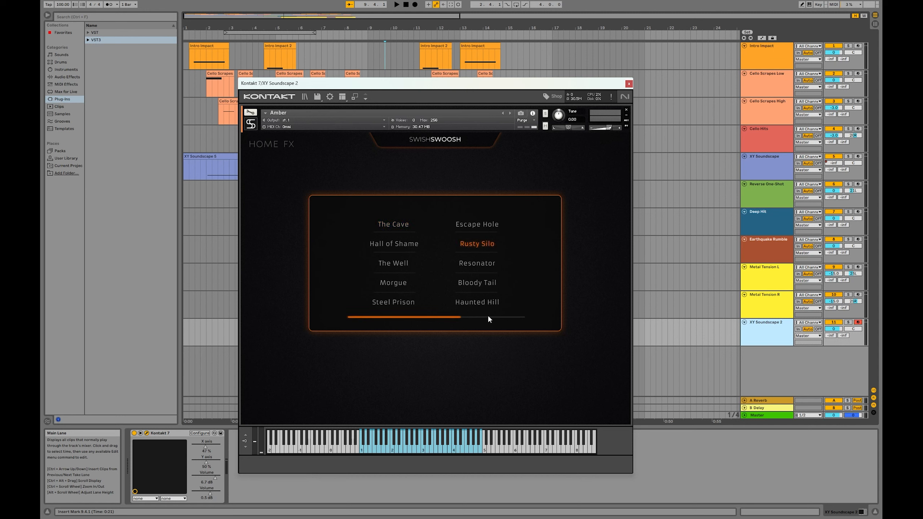
{"action": "left_click", "coordinate": [454, 178]}
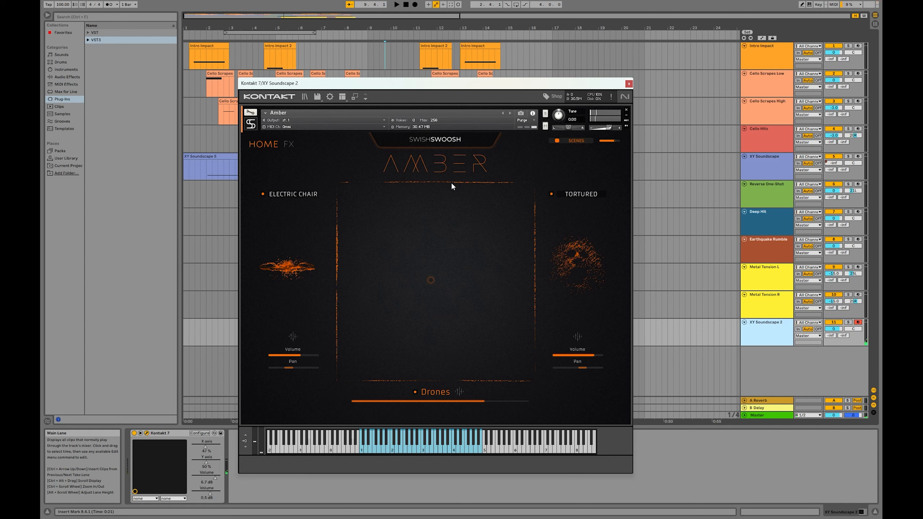
{"action": "left_click_drag", "start_coordinate": [452, 186], "coordinate": [425, 319]}
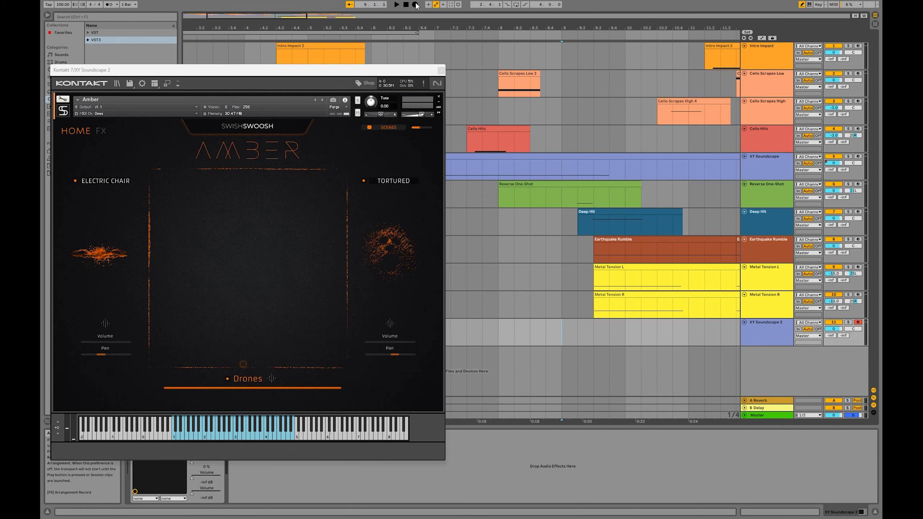
- Record the XY Soundscape 2 track while moving the XY pad's puck upward and raising the Tortured and Electric Chair volumes
{"action": "left_click", "coordinate": [415, 5]}
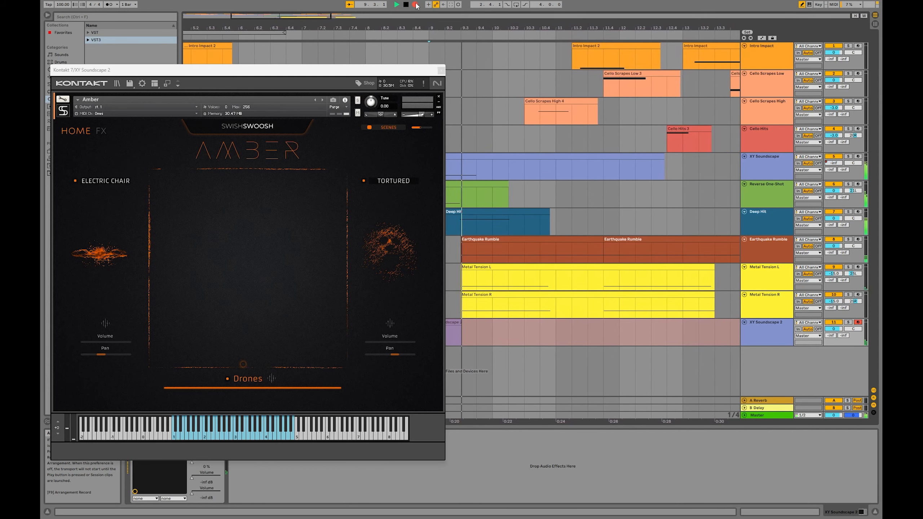
{"action": "left_click_drag", "start_coordinate": [244, 360], "coordinate": [244, 270]}
{"action": "left_click_drag", "start_coordinate": [376, 343], "coordinate": [427, 344]}
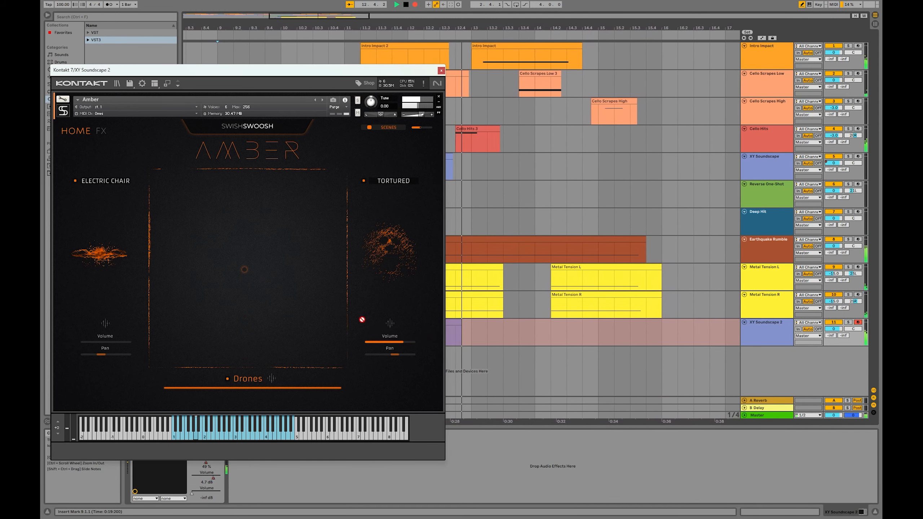
{"action": "left_click_drag", "start_coordinate": [250, 269], "coordinate": [247, 254]}
{"action": "left_click_drag", "start_coordinate": [94, 336], "coordinate": [136, 338]}
{"action": "left_click_drag", "start_coordinate": [246, 254], "coordinate": [270, 165]}
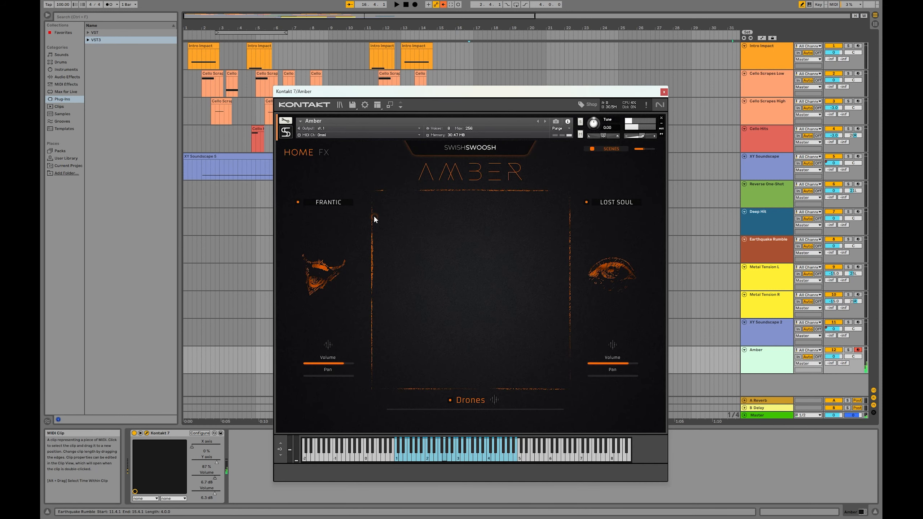
- Move the XY pad's puck down along the Frantic side of the new Amber instance to shape its blend with Lost Soul
{"action": "left_click_drag", "start_coordinate": [375, 221], "coordinate": [373, 232]}
{"action": "left_click_drag", "start_coordinate": [370, 286], "coordinate": [371, 319]}
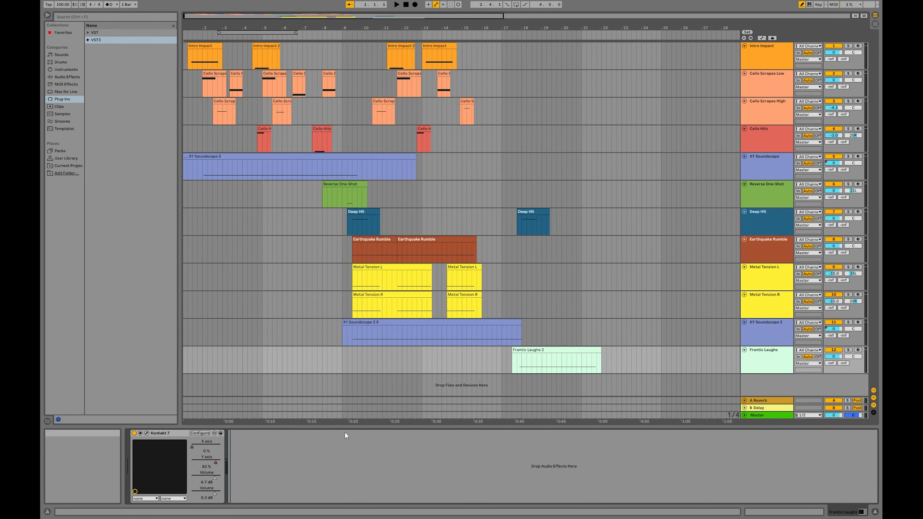
- Play the full arrangement from the start
{"action": "left_click", "coordinate": [397, 5]}
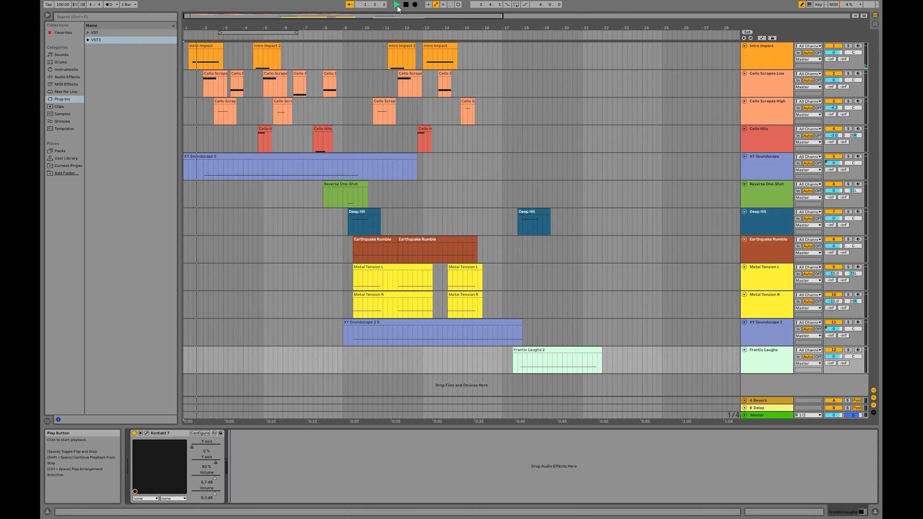